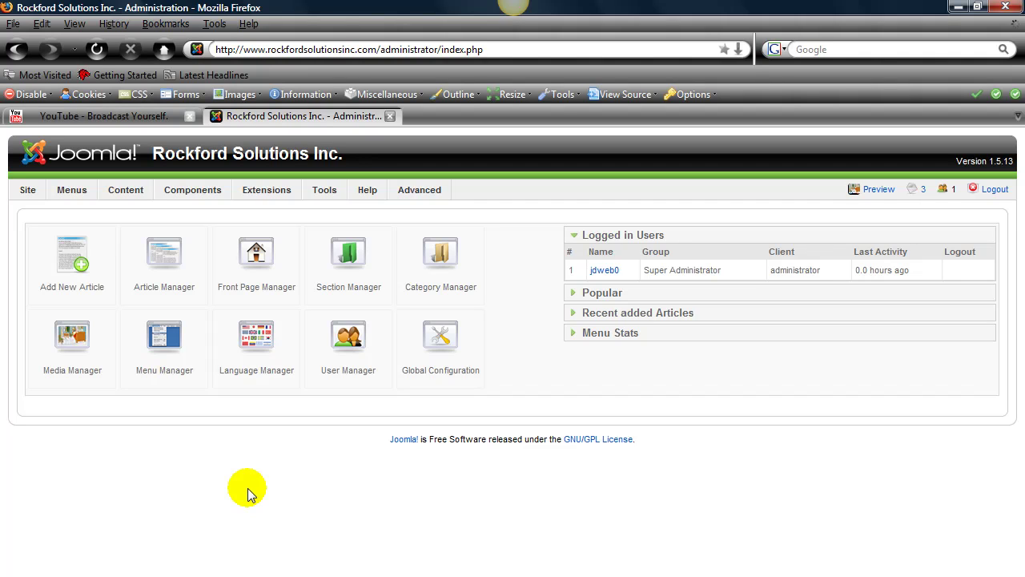
- Start a new private message and choose the third listed user as its recipient
mouse_move(329, 197)
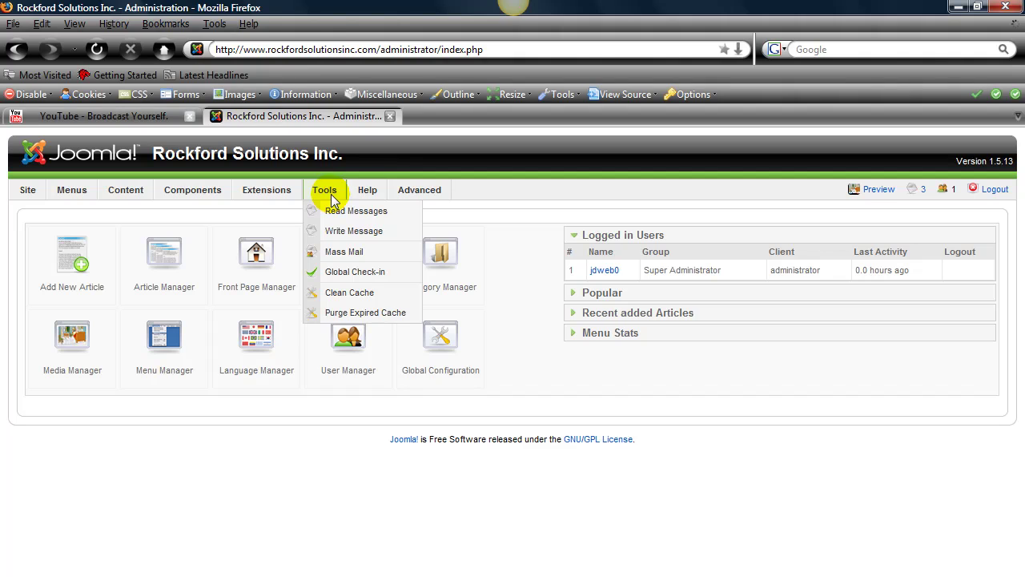
click(347, 233)
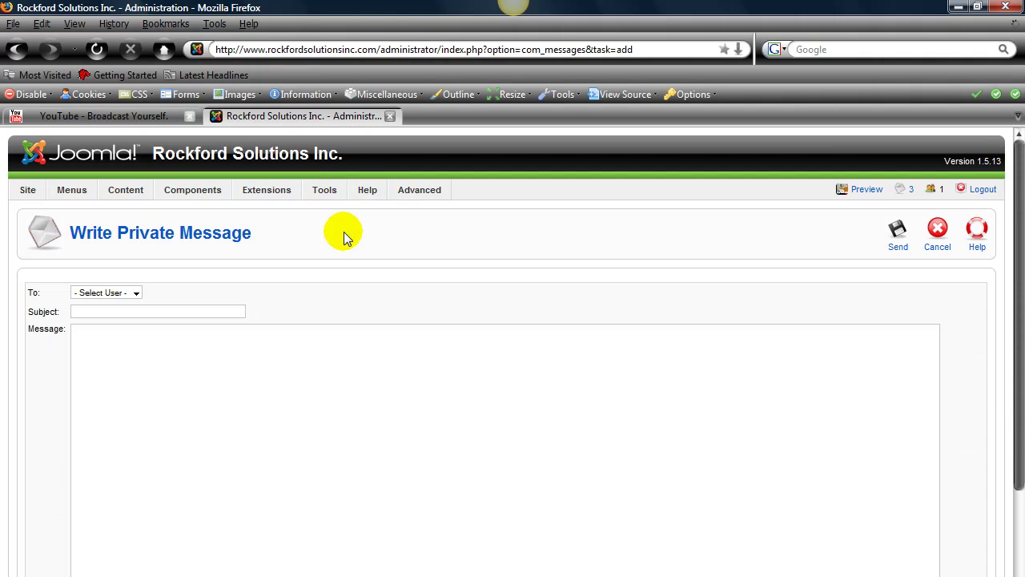
click(137, 294)
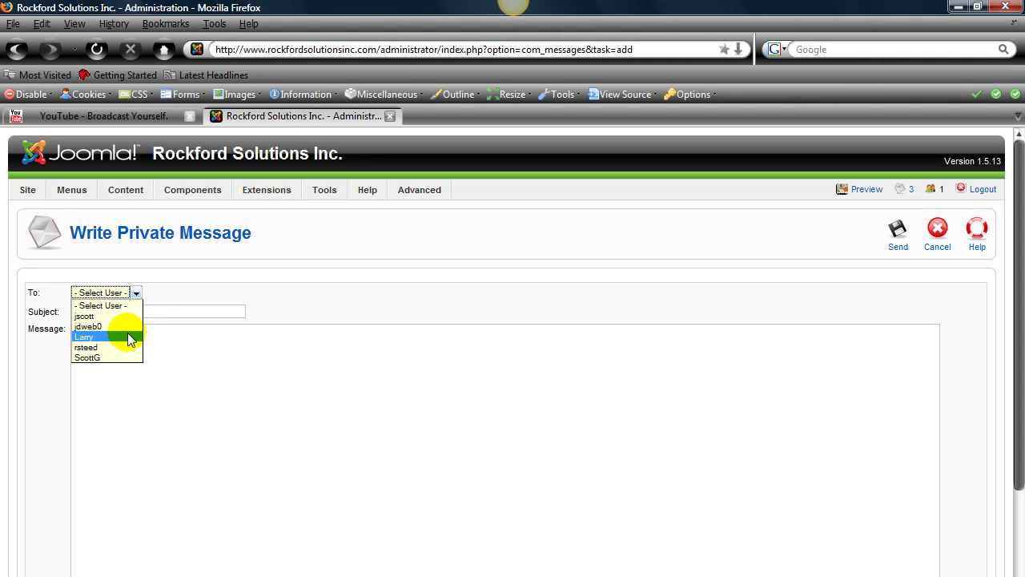
click(128, 346)
click(136, 292)
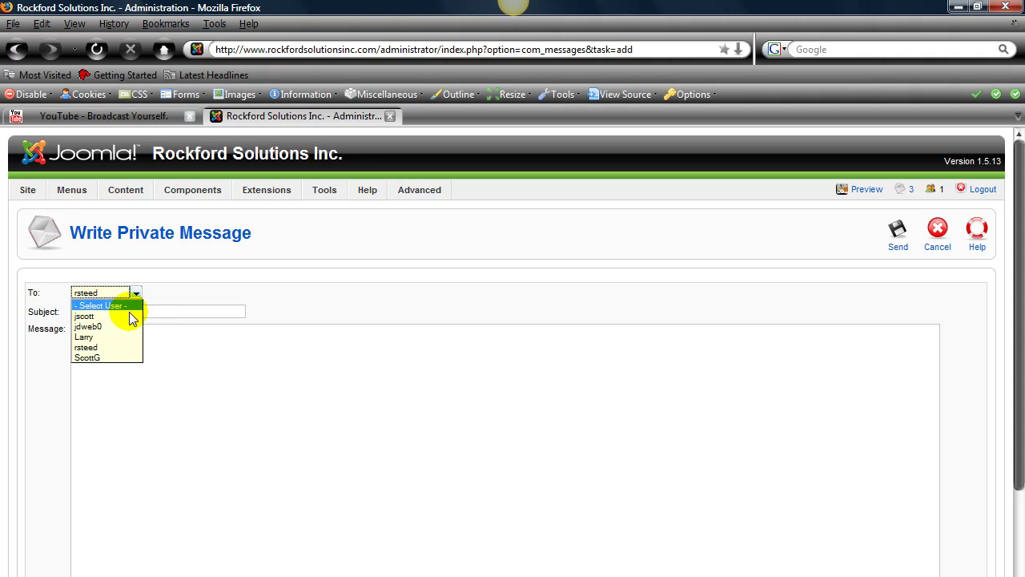
click(128, 334)
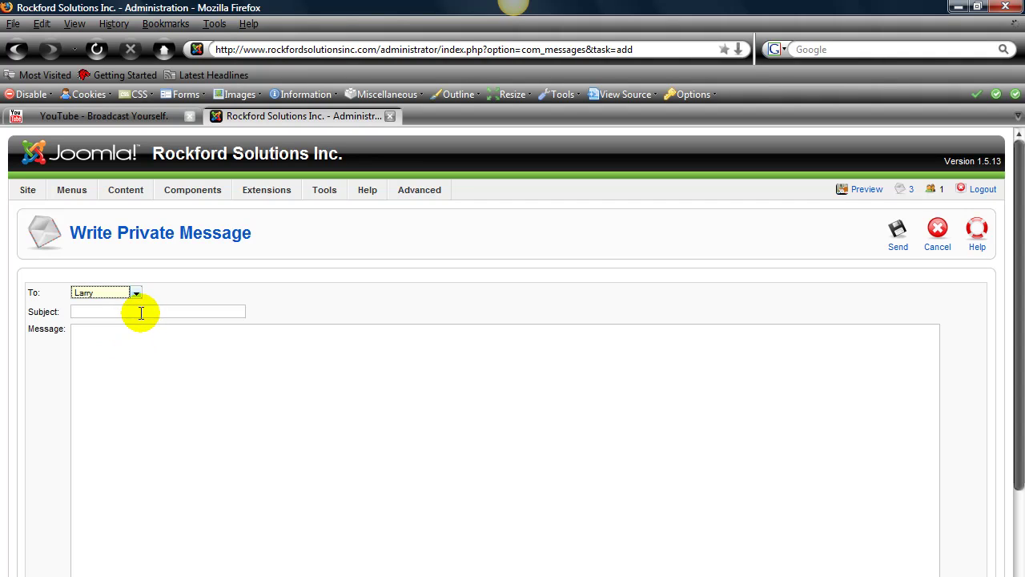
click(138, 313)
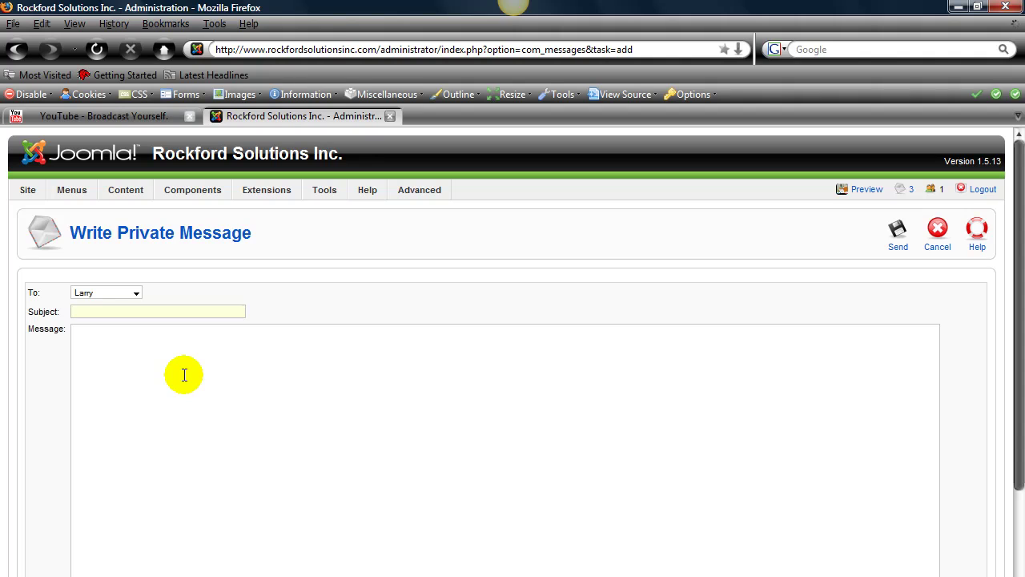
text(Message)
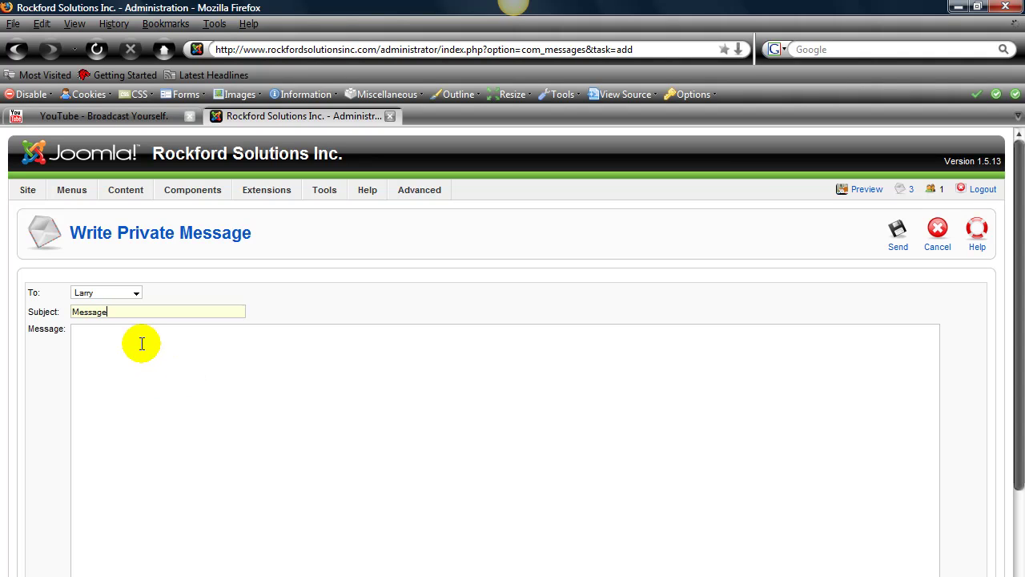
key(BackSpace)
key(BackSpace)
key(BackSpace)
key(BackSpace)
key(BackSpace)
key(BackSpace)
key(BackSpace)
- Give the private message the subject "Subject" and the text "Message....", and send it
text(Subject)
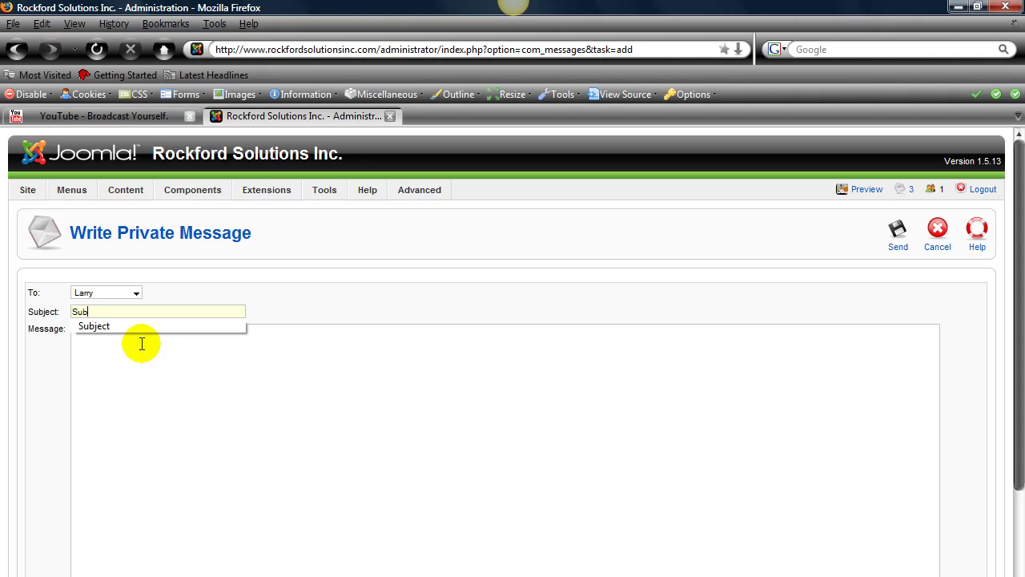
click(144, 396)
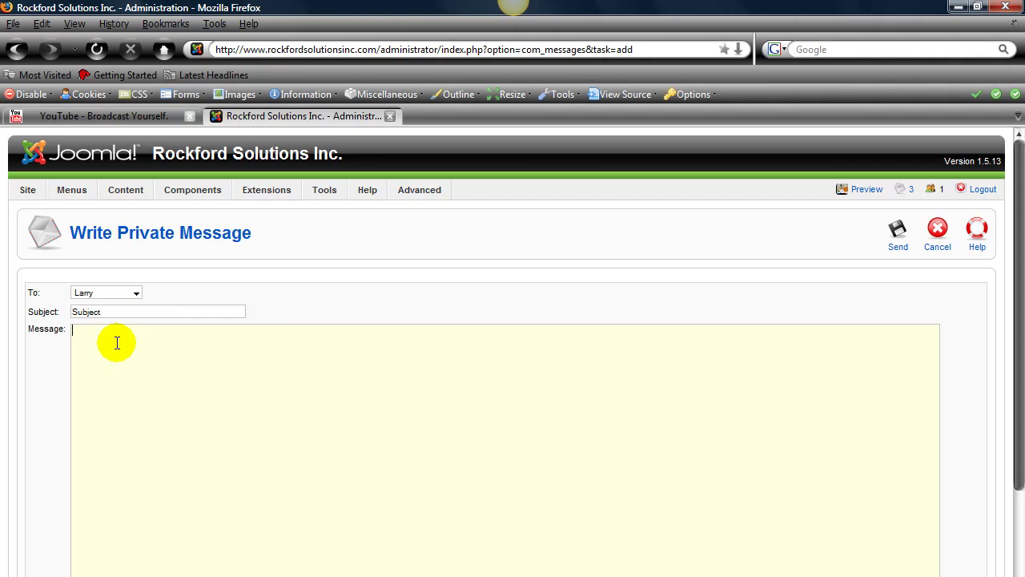
text(Message....)
click(907, 237)
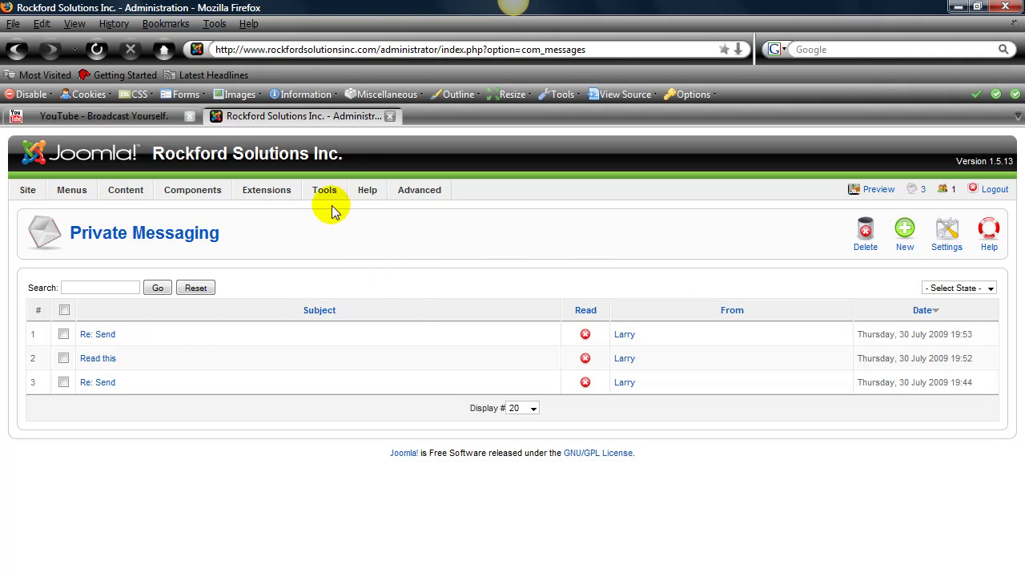
- Open the received private messages and delete the newest "Re: Send" message
mouse_move(334, 196)
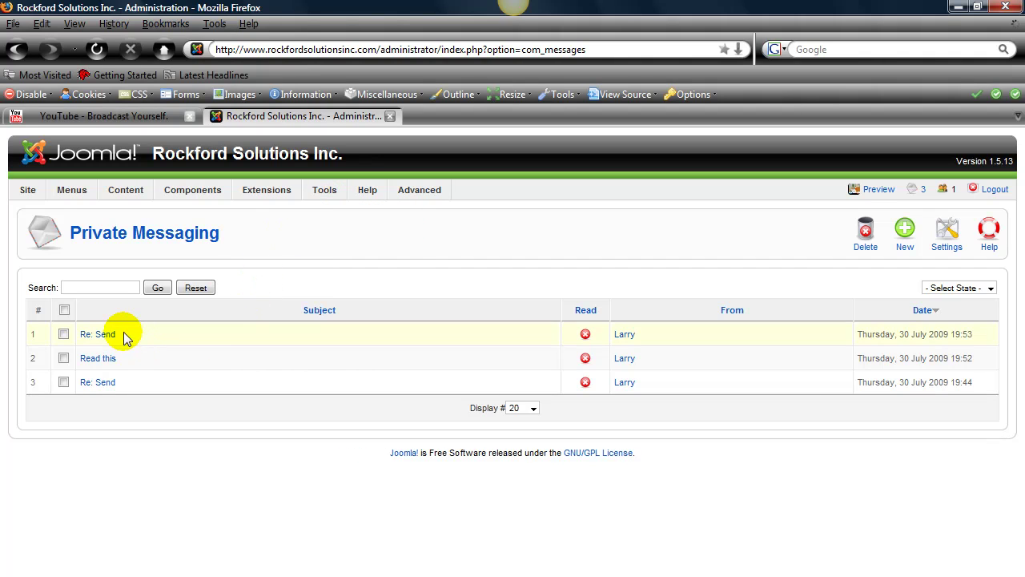
click(63, 334)
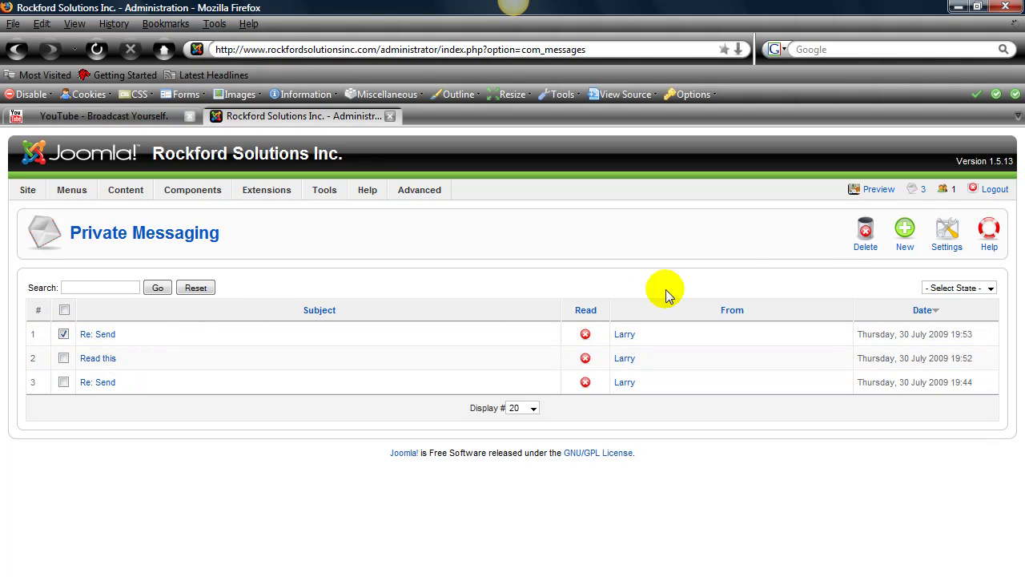
click(856, 238)
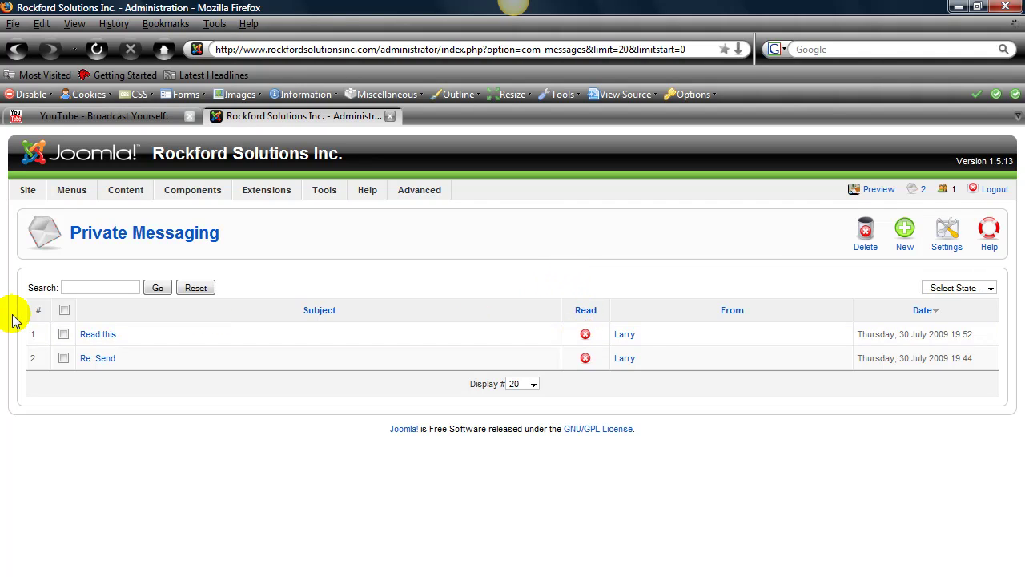
- Open the "Read this" message and send the reply "Hey I got it the first time."
click(97, 335)
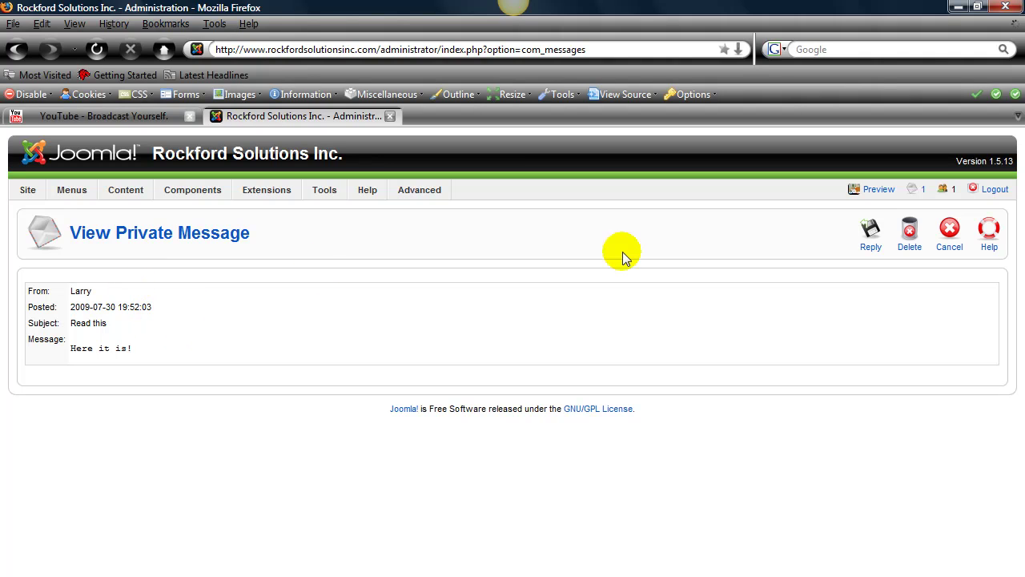
click(868, 241)
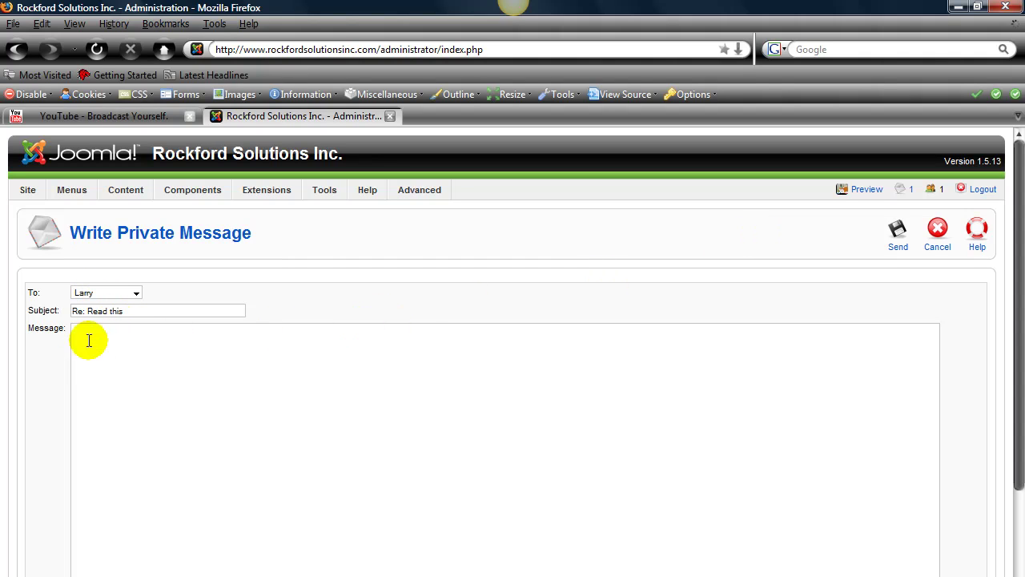
click(94, 352)
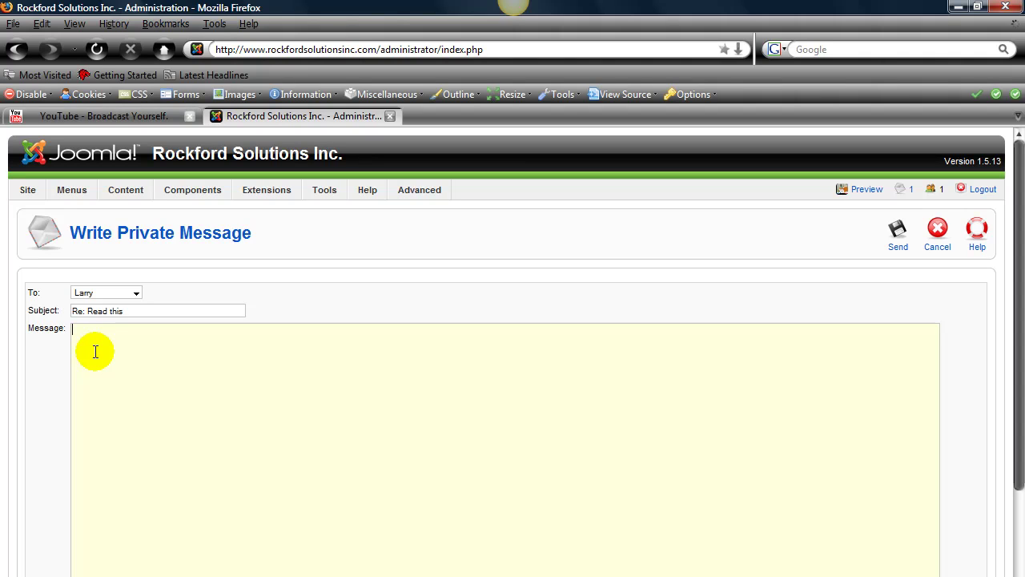
text(Hey I got it the first time.)
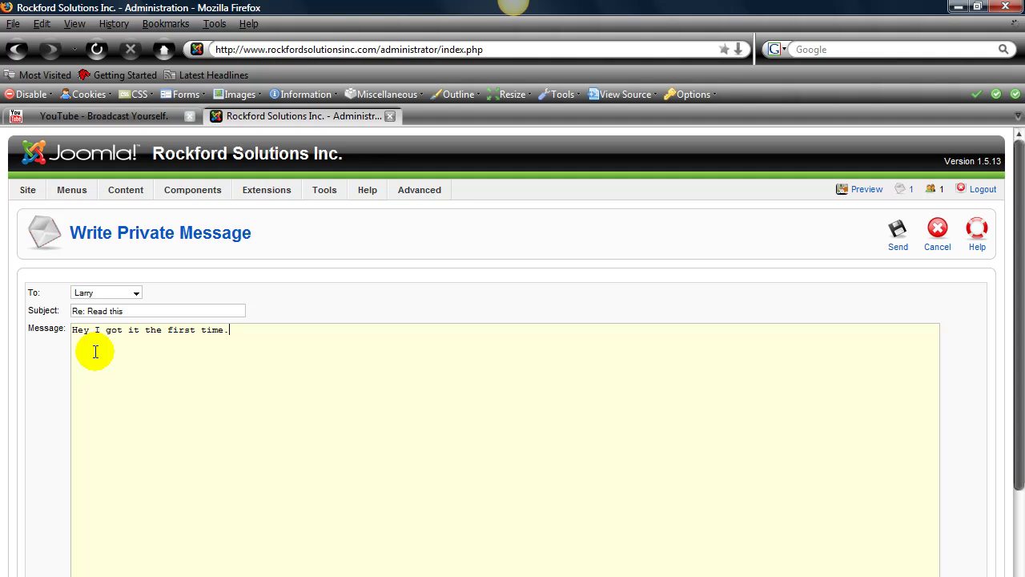
click(901, 239)
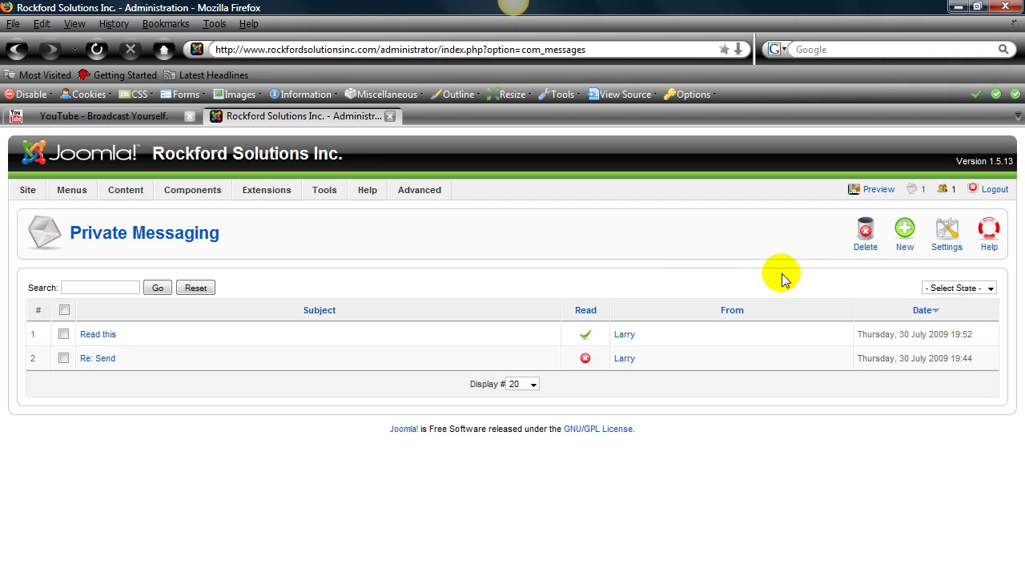
- Set private messages to auto purge when 3 days old and save the messaging configuration
click(946, 238)
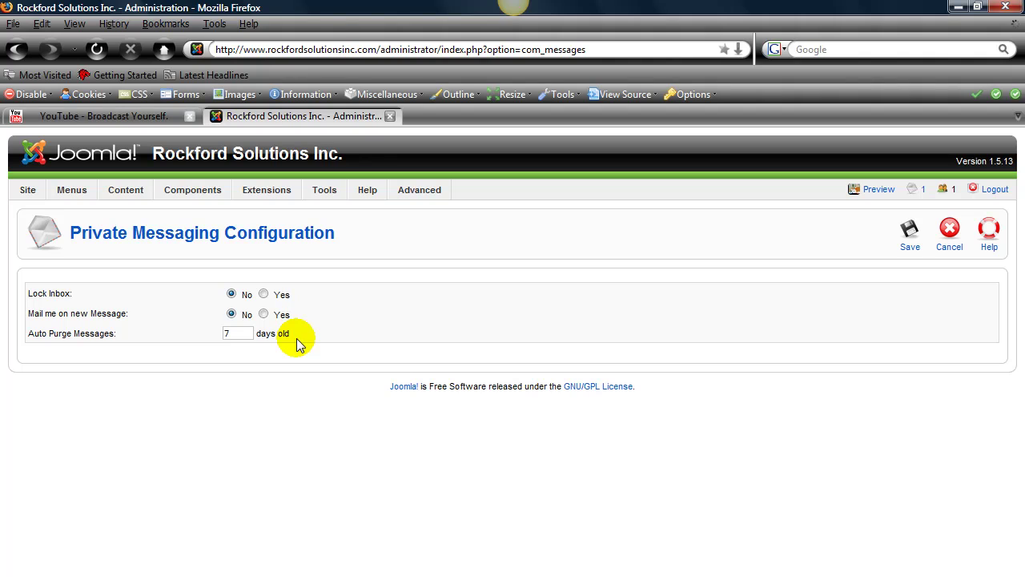
click(229, 334)
key(BackSpace)
text(3)
click(910, 241)
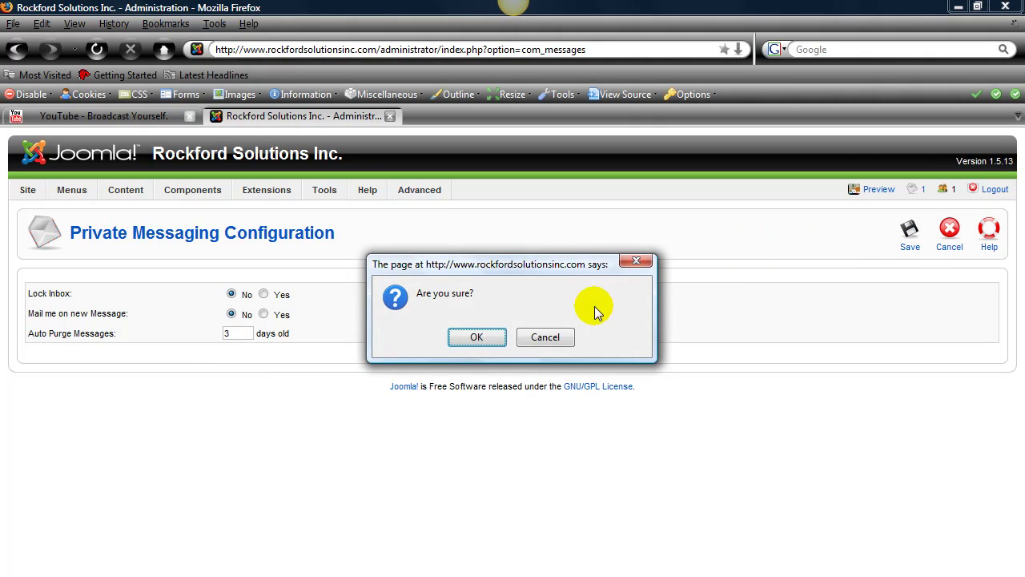
click(478, 337)
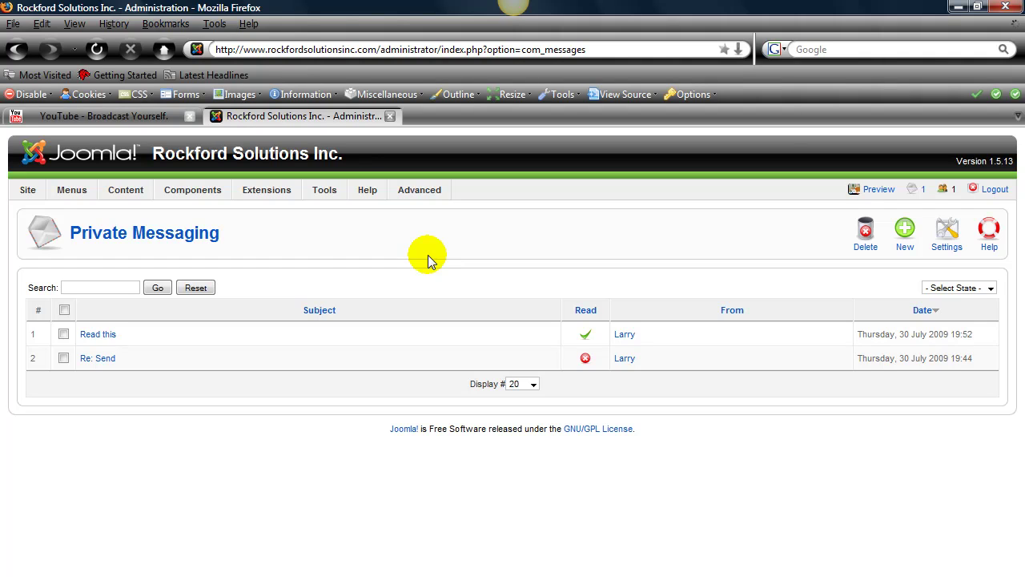
- Start a mass mail to the Manager group with mailing to child groups and HTML mode enabled
mouse_move(327, 196)
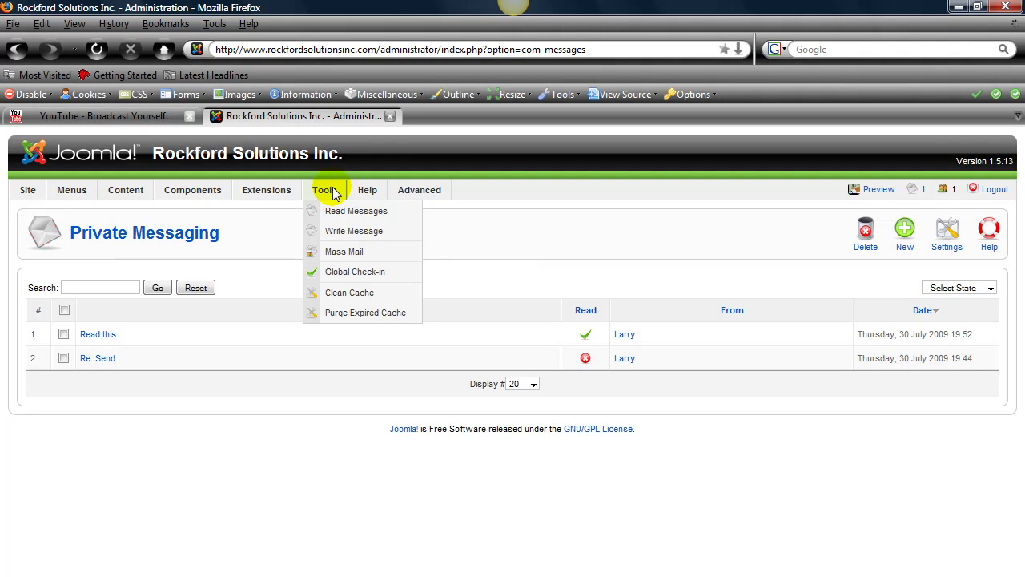
click(359, 261)
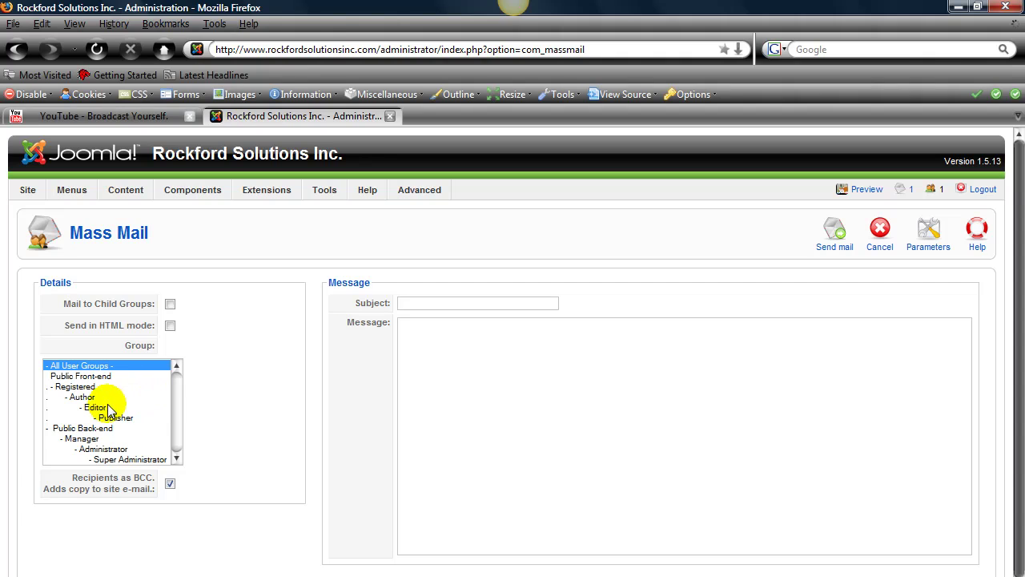
click(73, 440)
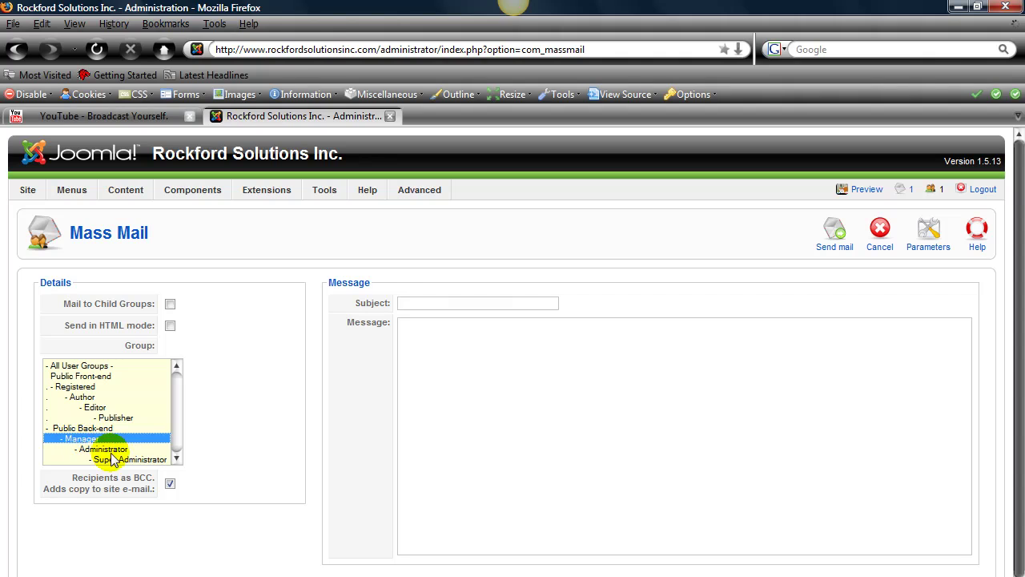
click(170, 303)
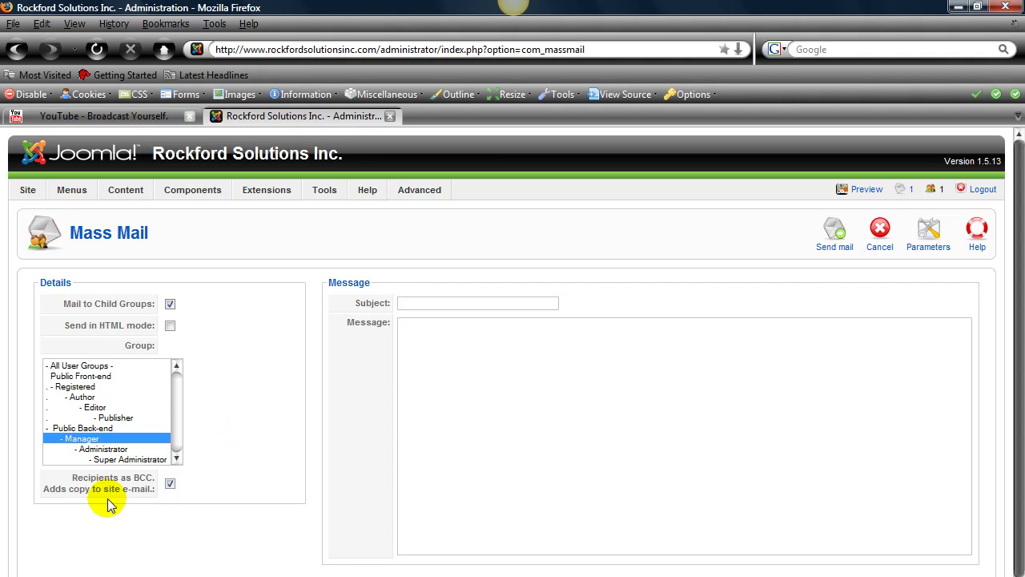
mouse_move(146, 488)
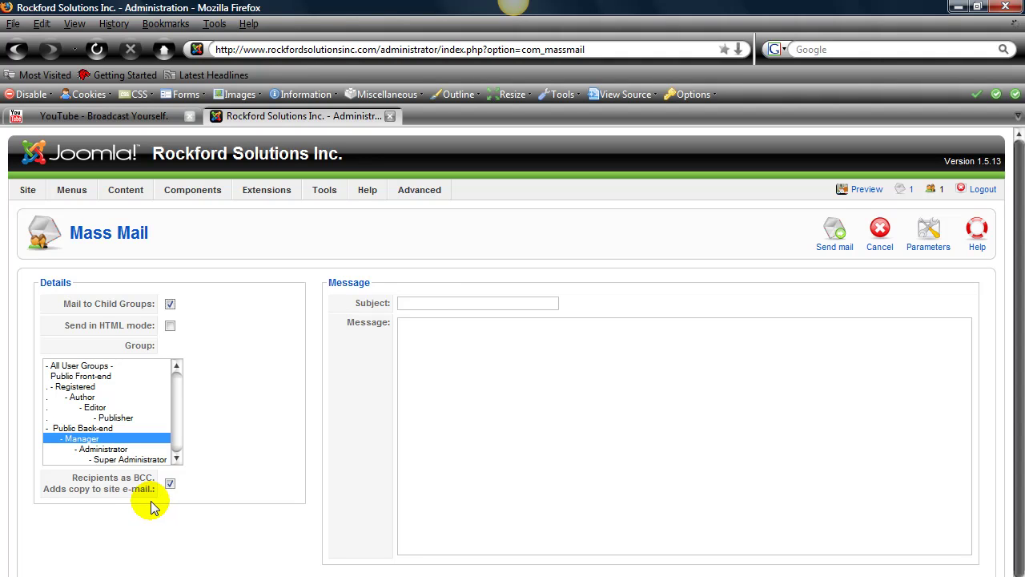
click(169, 326)
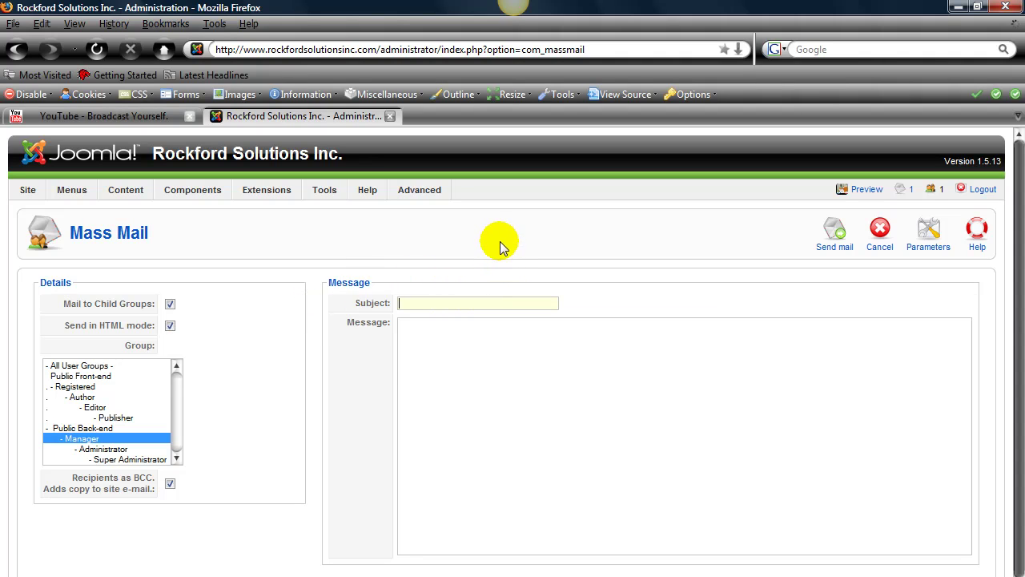
text(Hey Ever)
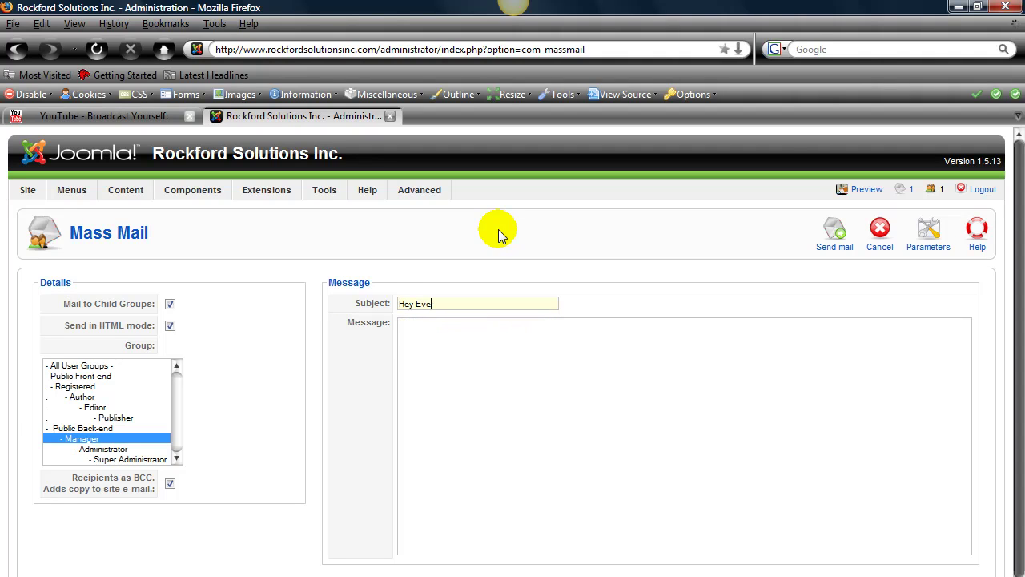
key(ctrl+a)
key(BackSpace)
- Give the mass mail the subject "Big Idea" and the message "Here it is...."
text(Big Idea)
click(448, 339)
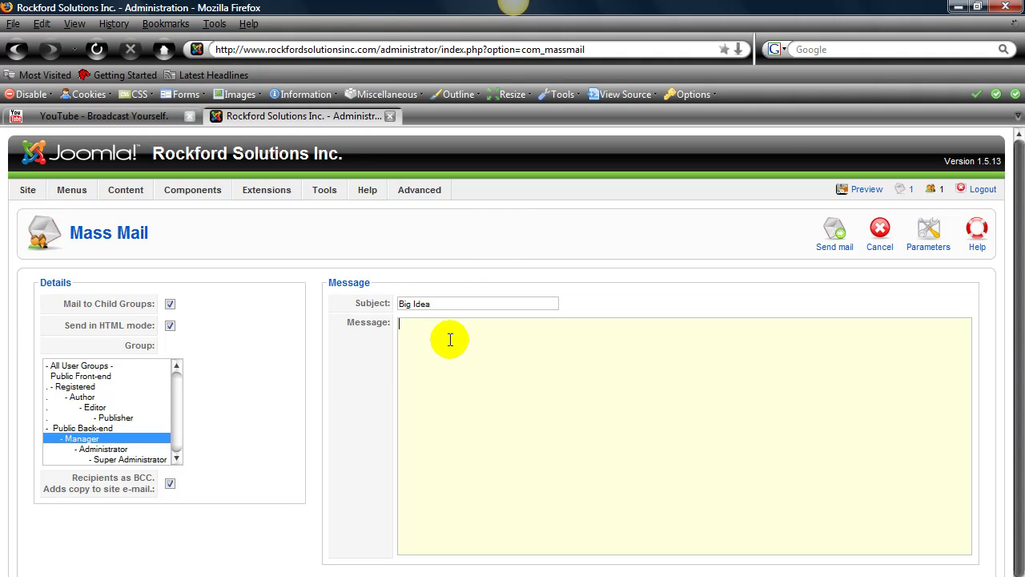
text(Here it is)
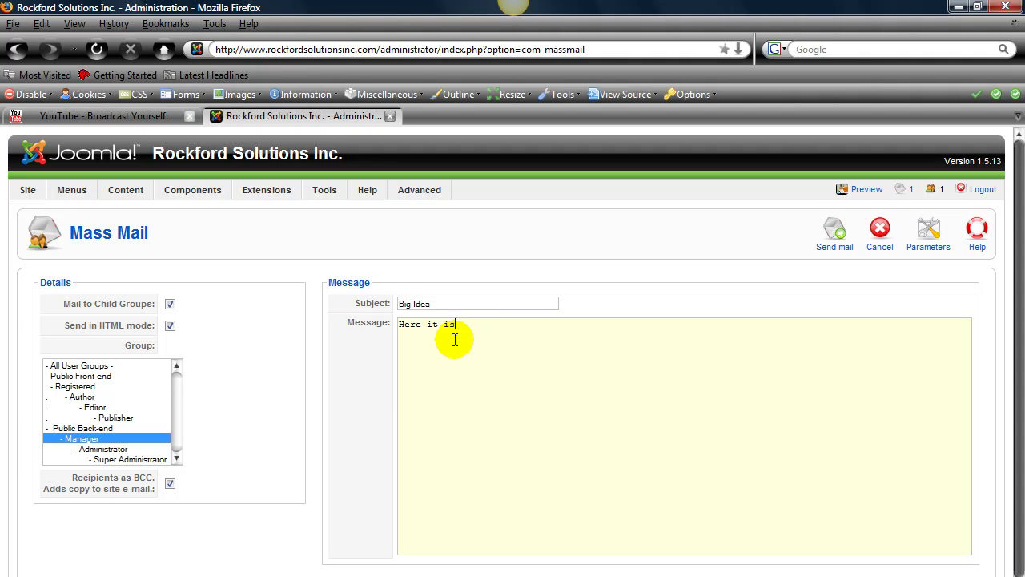
text(....)
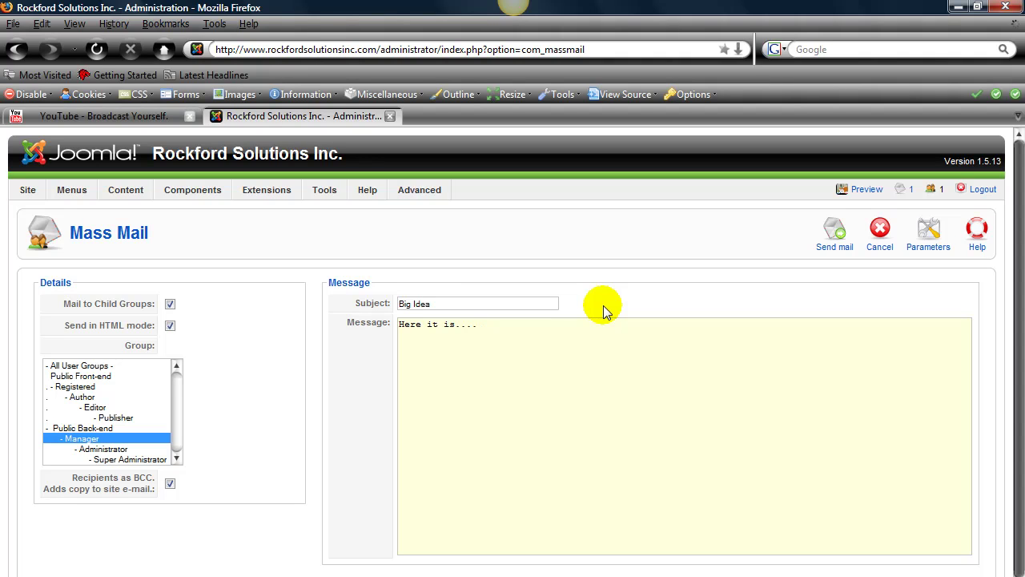
- Review and save the mass mail's subject prefix and mailbody suffix parameters, and send the mail
click(931, 232)
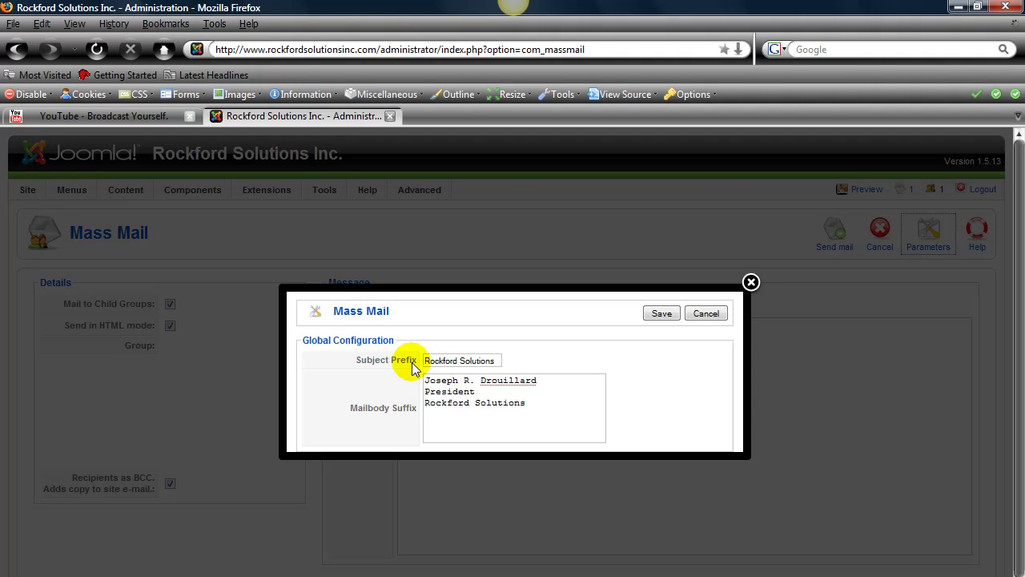
mouse_move(411, 367)
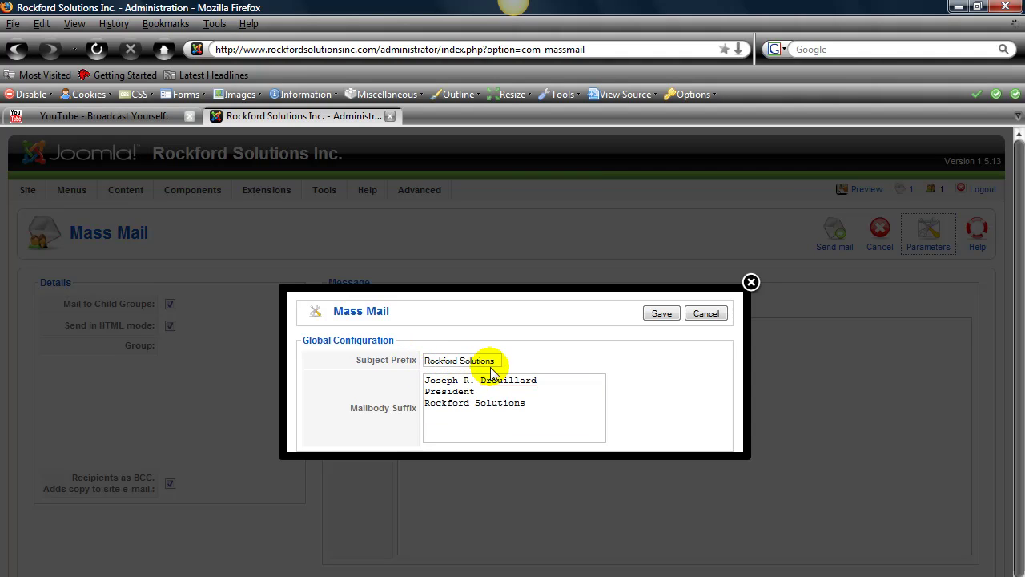
mouse_move(393, 415)
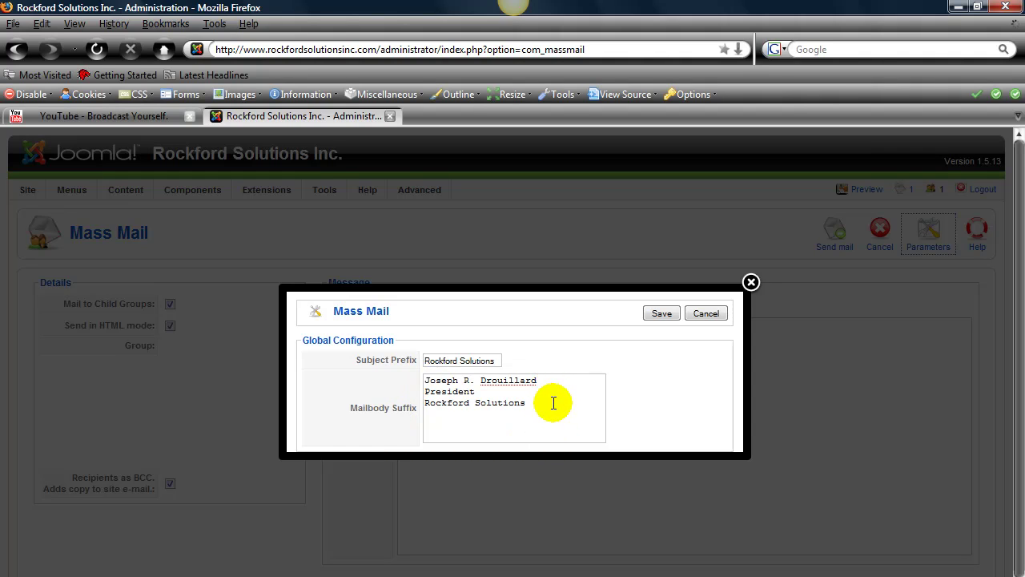
click(661, 316)
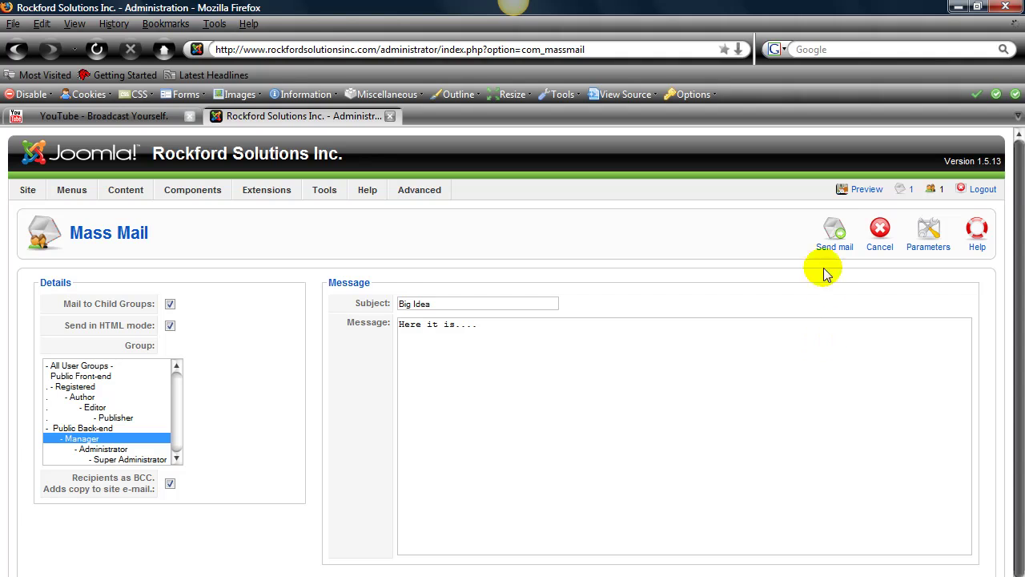
click(834, 232)
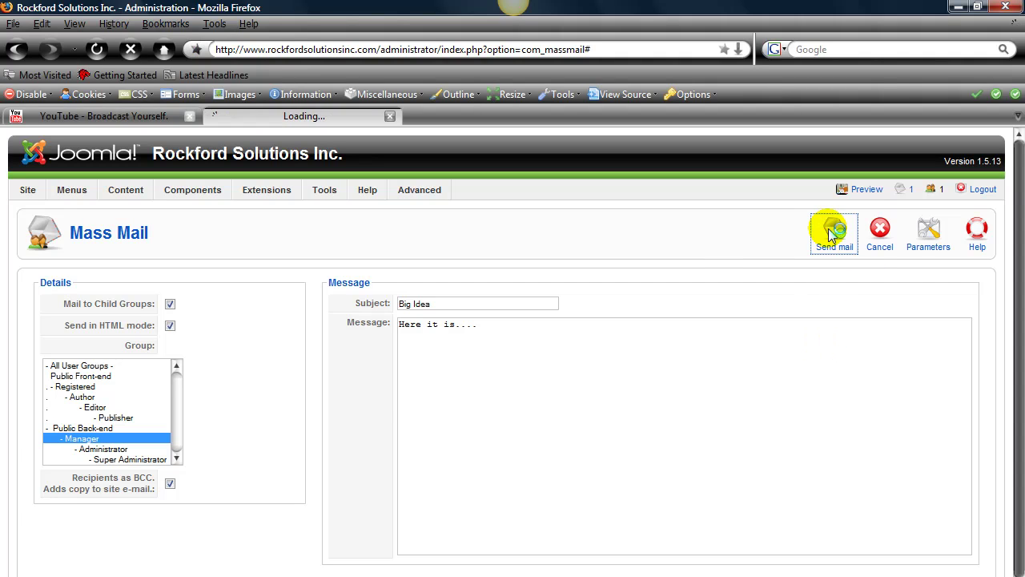